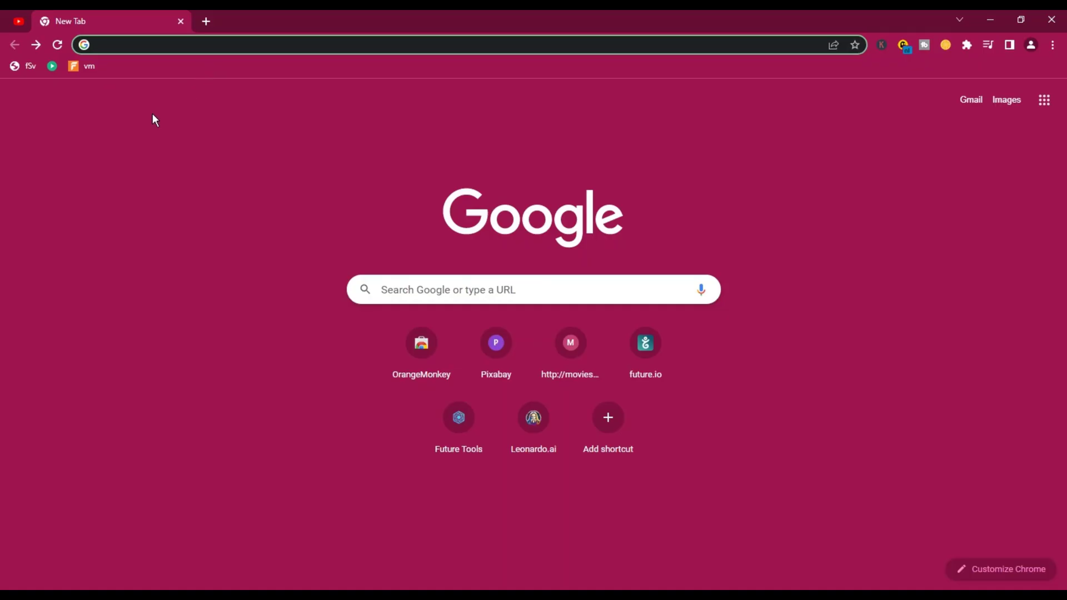
# Search Google for canva, open canva.com and start signing up with an email address.
pyautogui.click(293, 155)
pyautogui.click(118, 44)
pyautogui.write('canva')
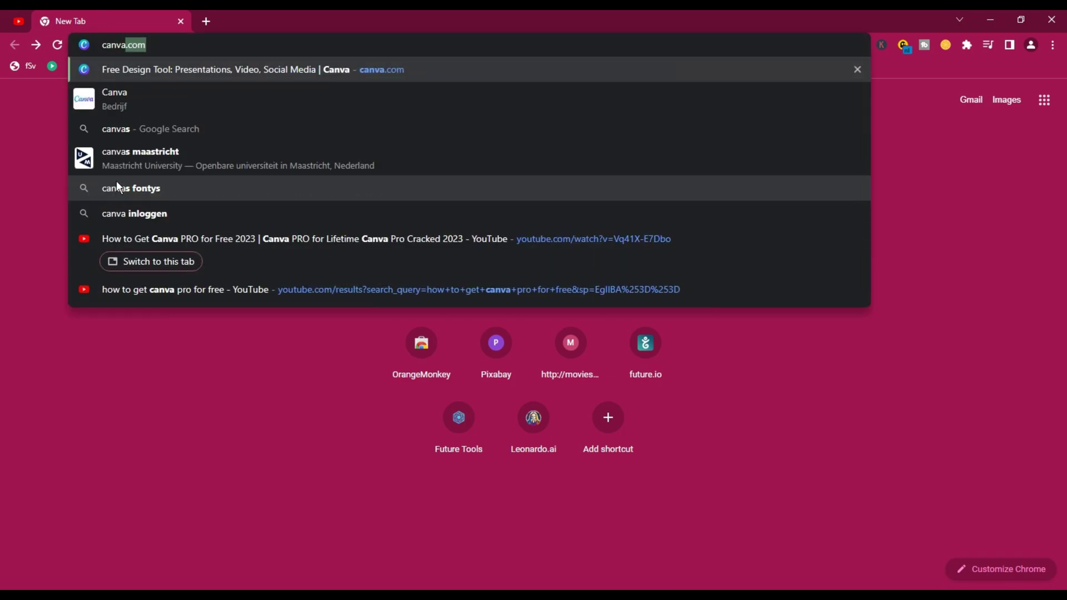
pyautogui.press('Return')
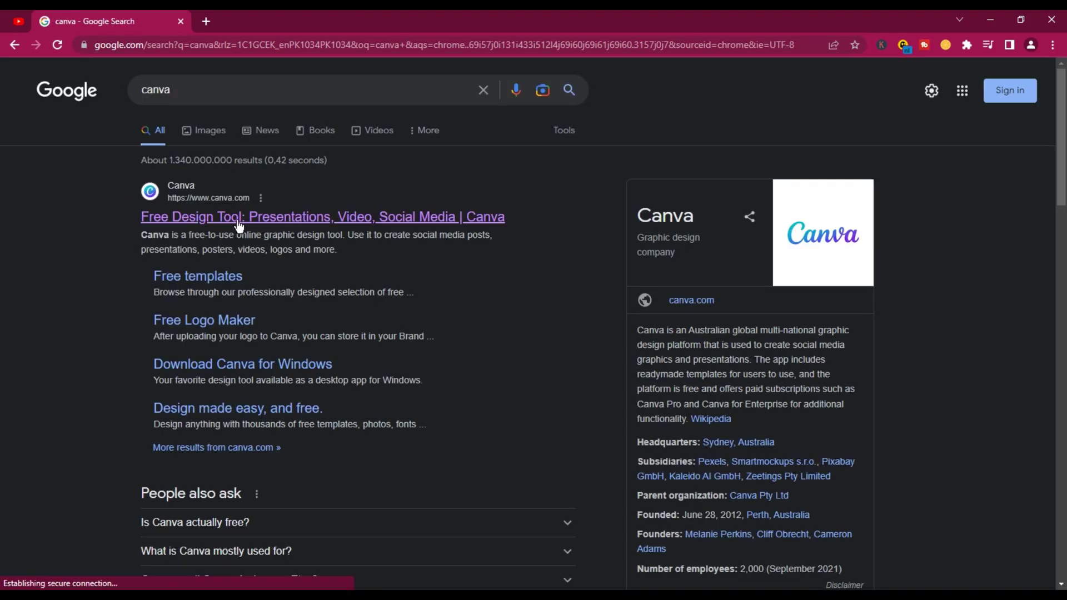
pyautogui.click(269, 219)
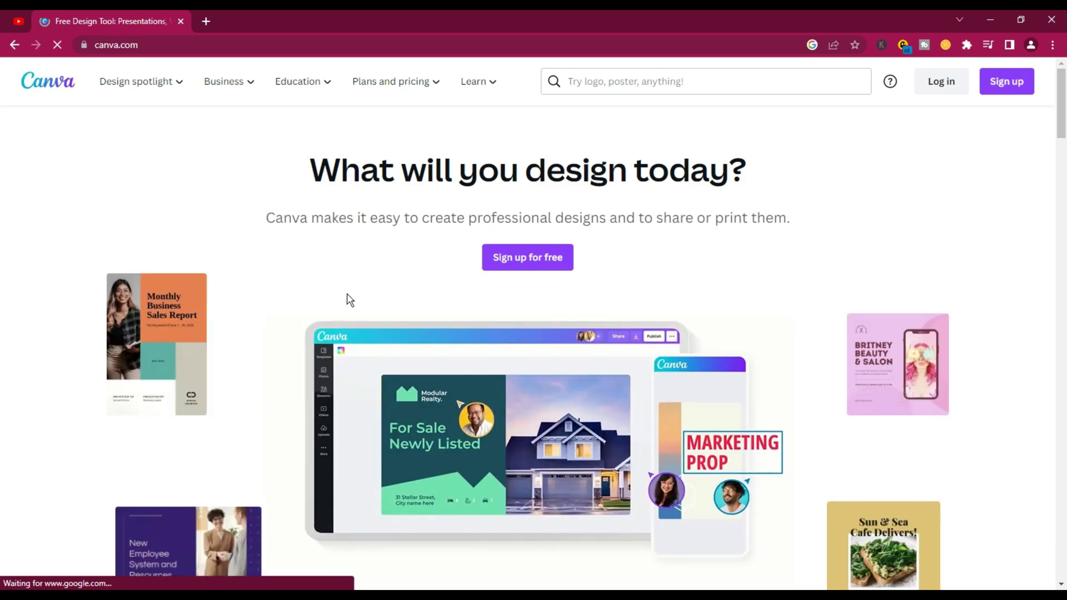
pyautogui.click(526, 263)
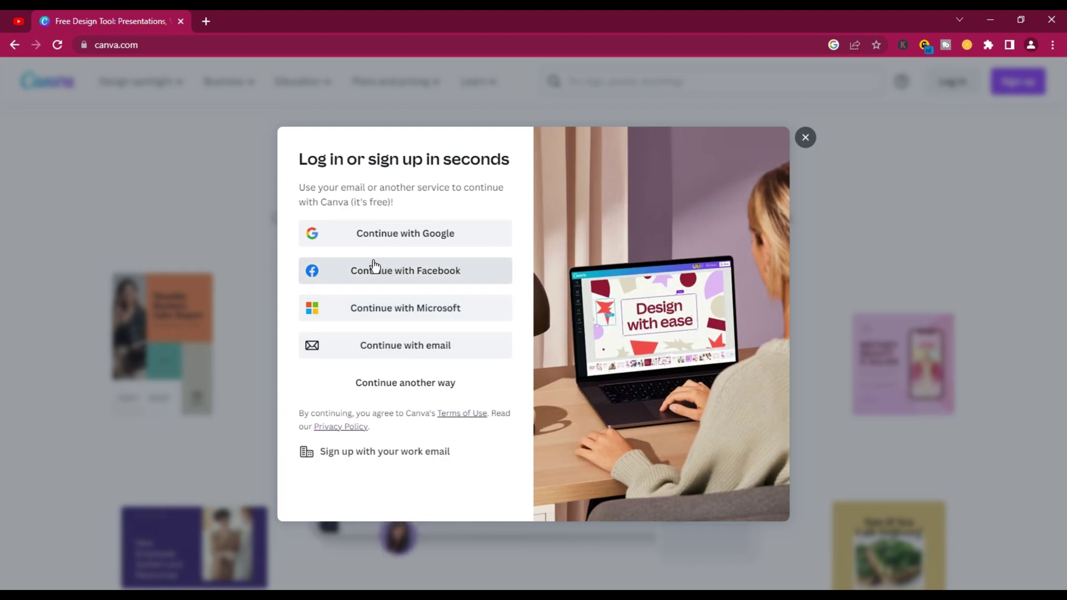
pyautogui.click(420, 346)
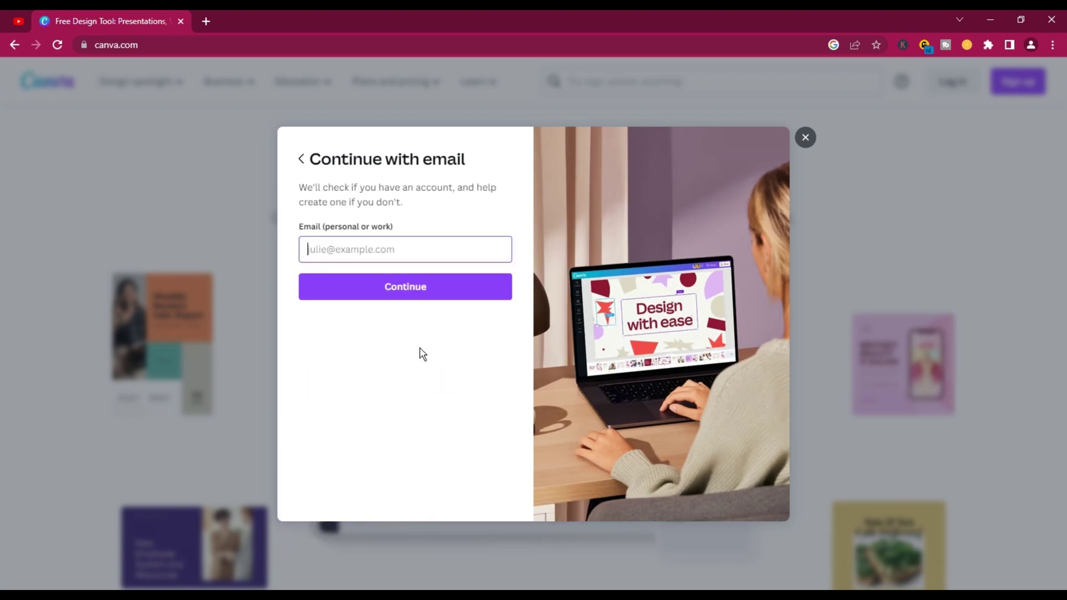
# In a new tab, search 'temp emails' and open the temp-mail.org site.
pyautogui.click(205, 21)
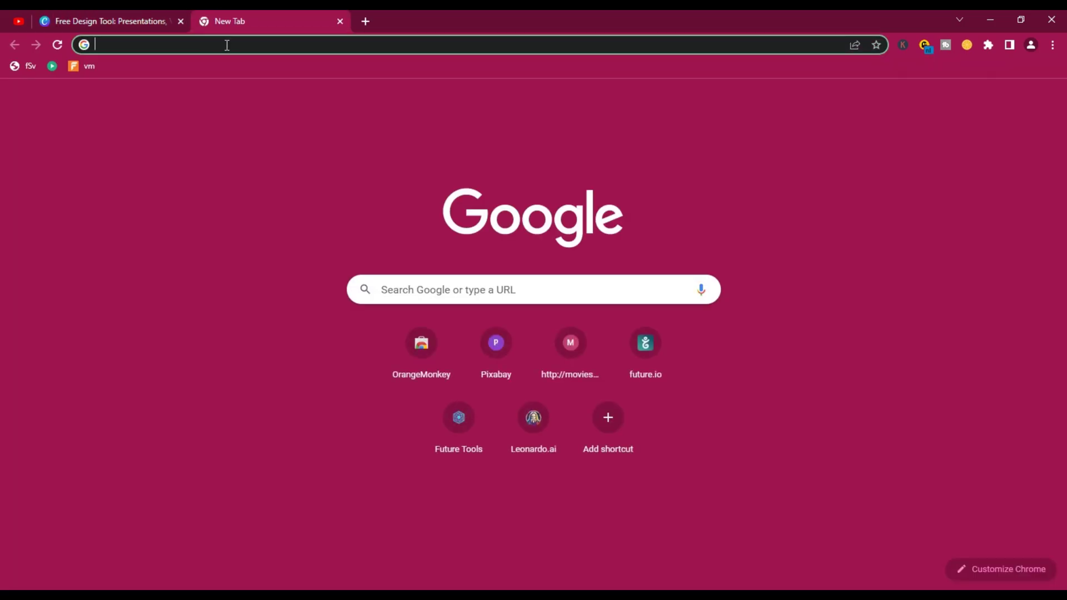
pyautogui.write('tempp')
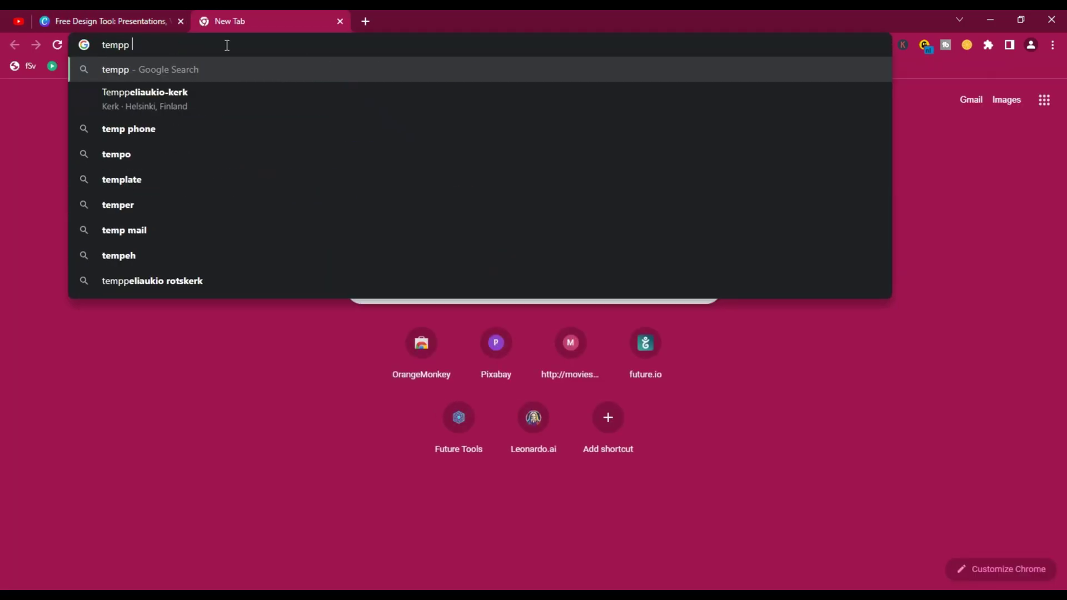
pyautogui.press('BackSpace')
pyautogui.press('BackSpace')
pyautogui.write('mail')
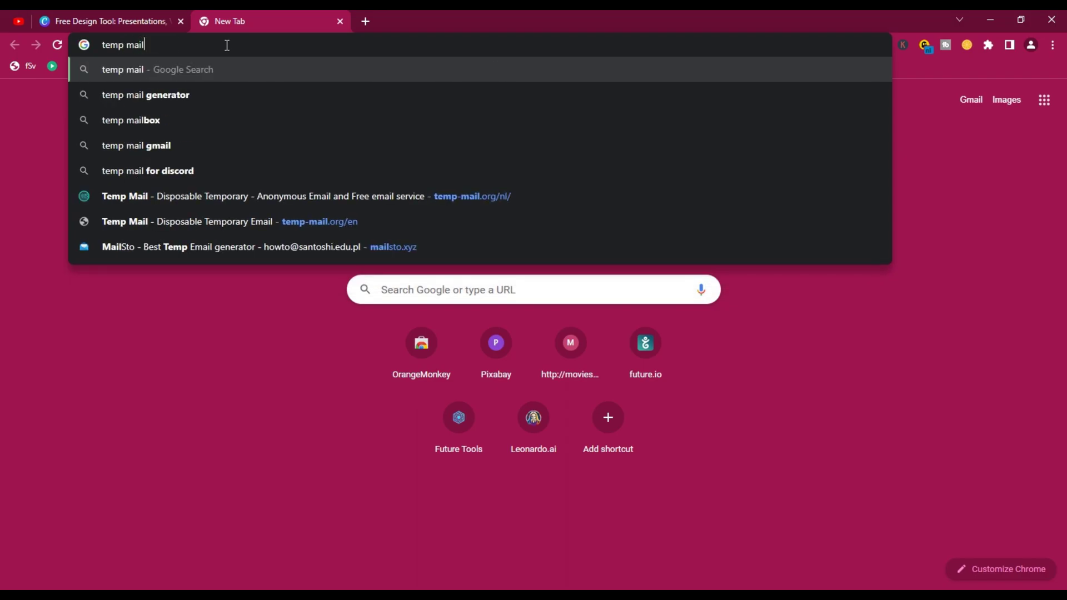
pyautogui.write('s')
pyautogui.click(218, 92)
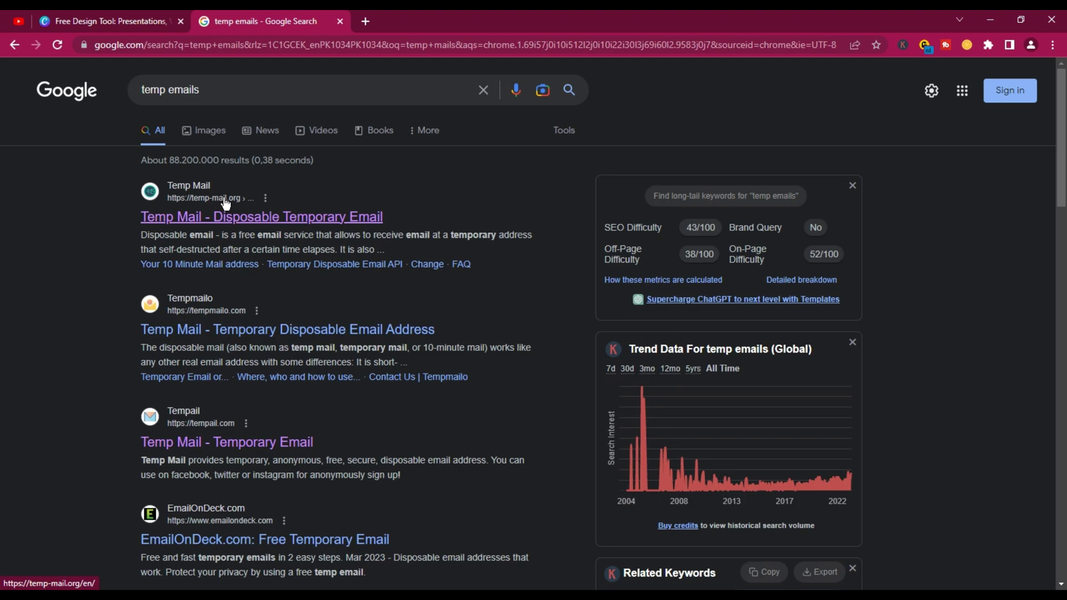
pyautogui.click(227, 219)
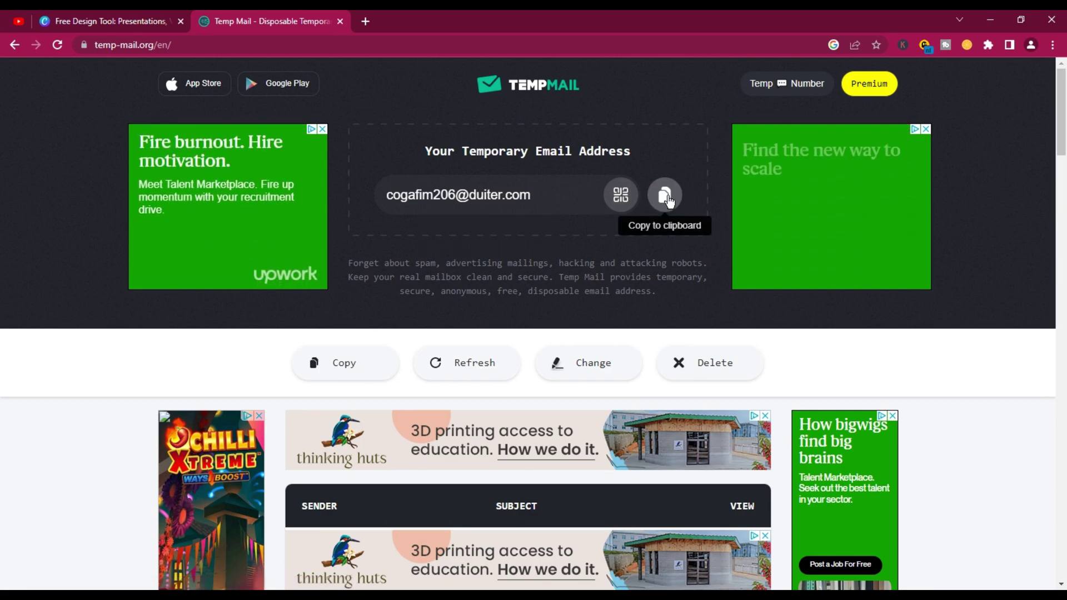
pyautogui.scroll(-4, 665, 197)
pyautogui.scroll(-2, 609, 284)
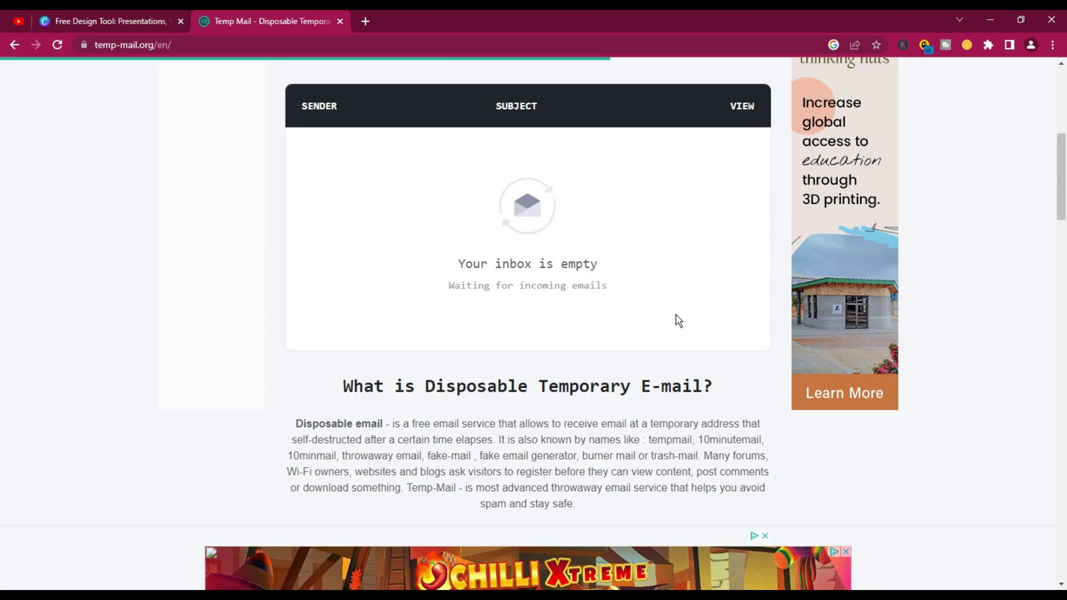
# Paste the temporary email address into Canva's sign-up form and submit it.
pyautogui.click(138, 21)
pyautogui.click(405, 249)
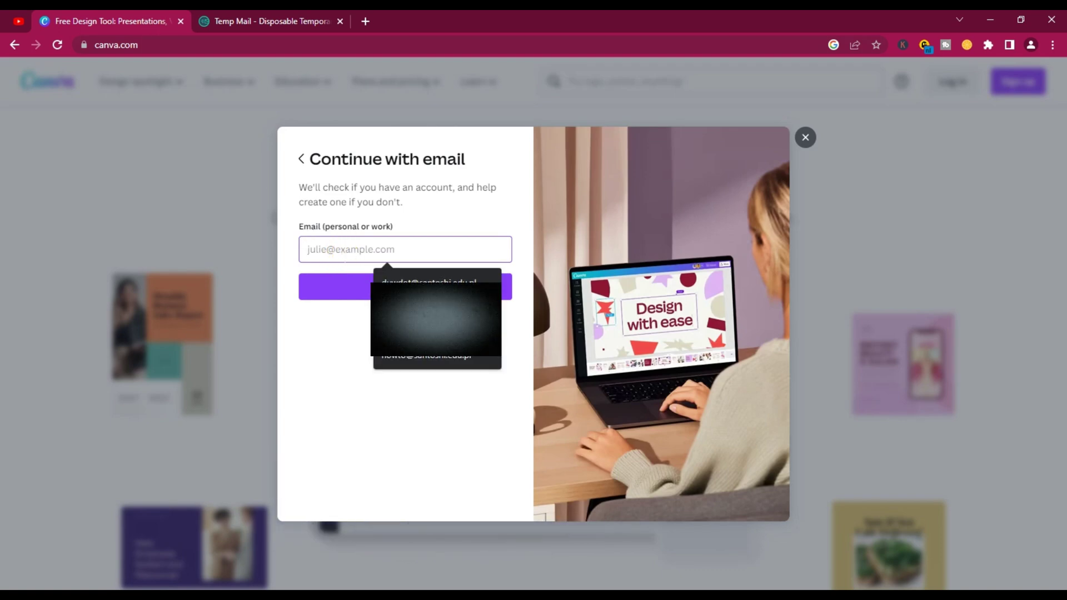
pyautogui.click(354, 344)
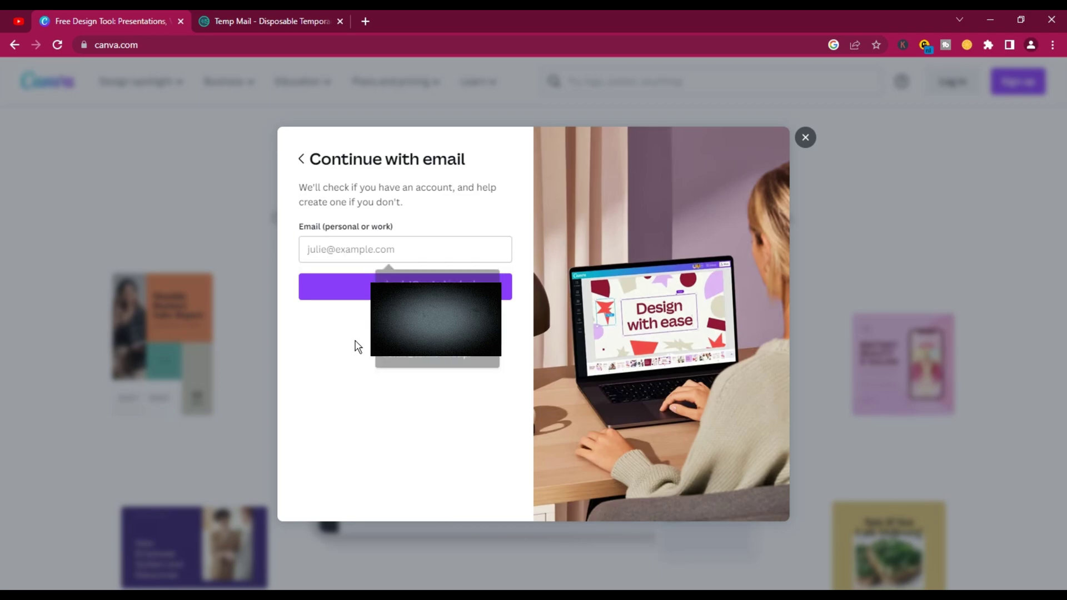
pyautogui.click(405, 249)
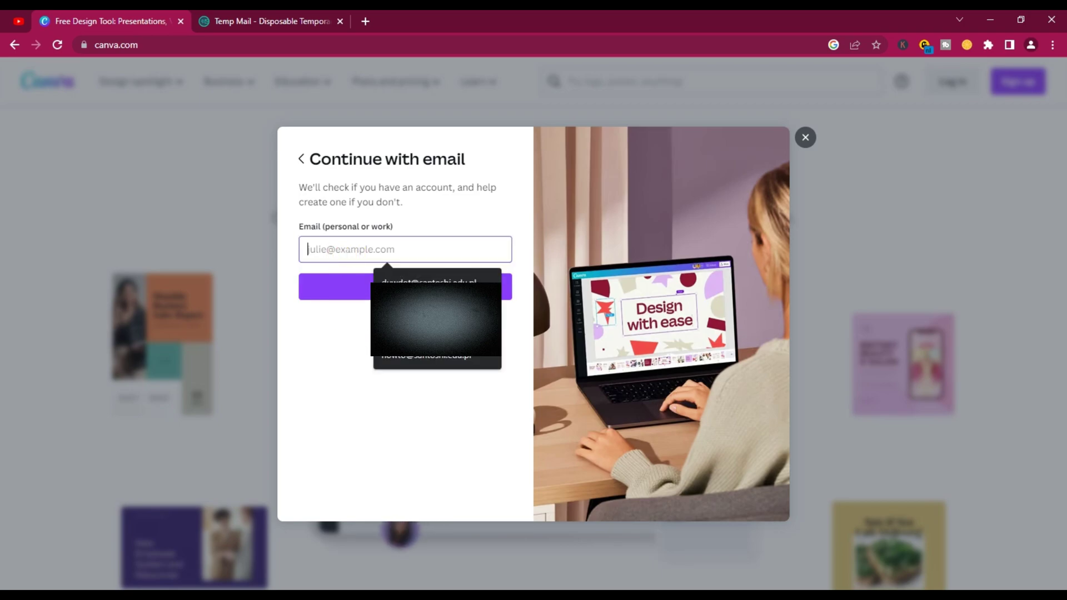
pyautogui.hotkey('ctrl', 'v')
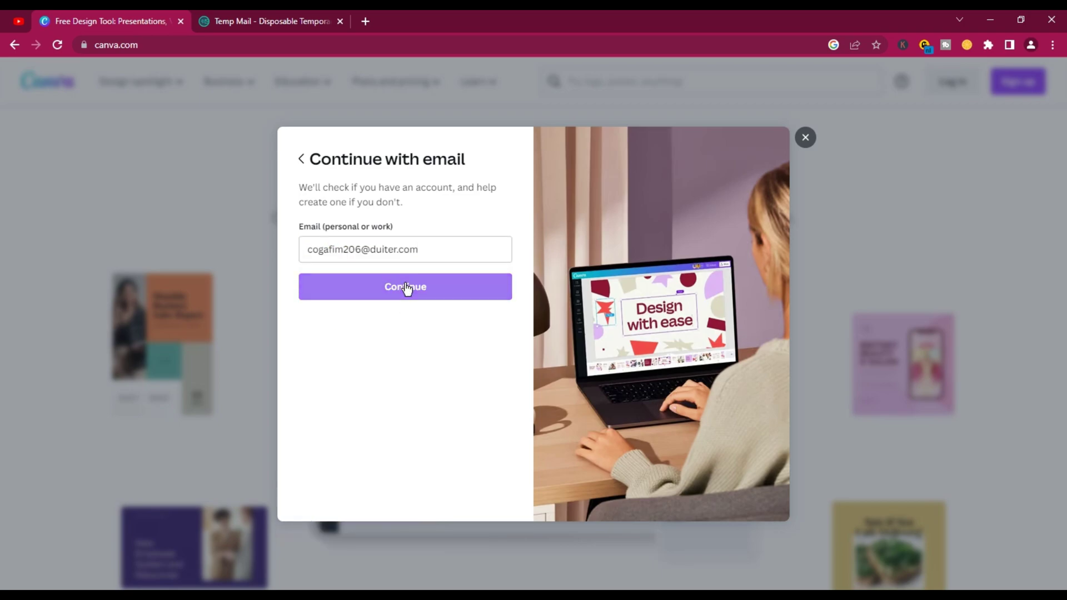
pyautogui.click(407, 289)
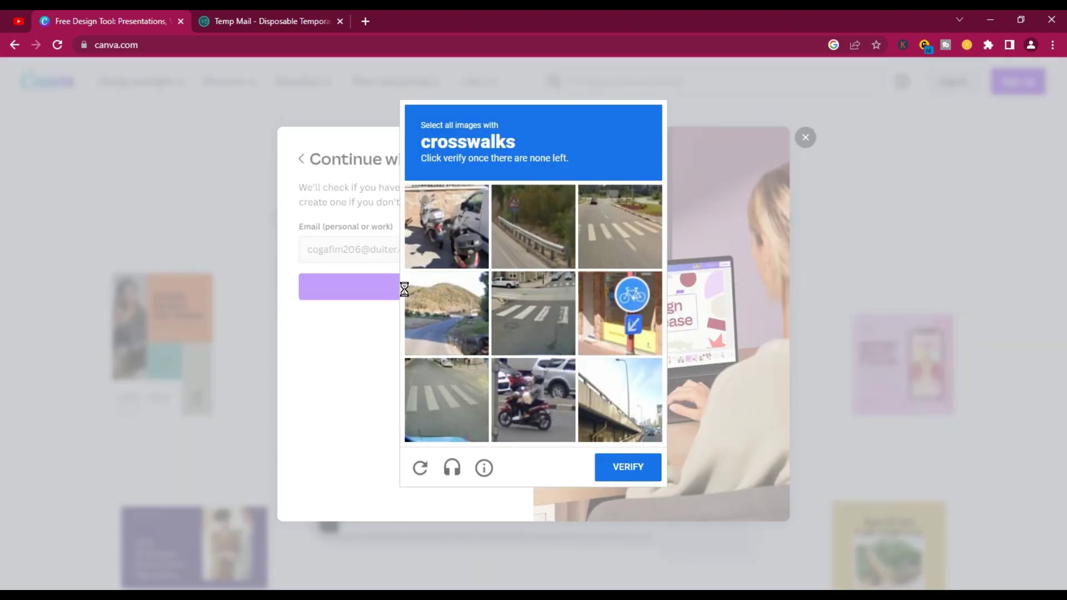
# Pass the crosswalk image check and create the account under the name roni.
pyautogui.click(446, 400)
pyautogui.click(534, 313)
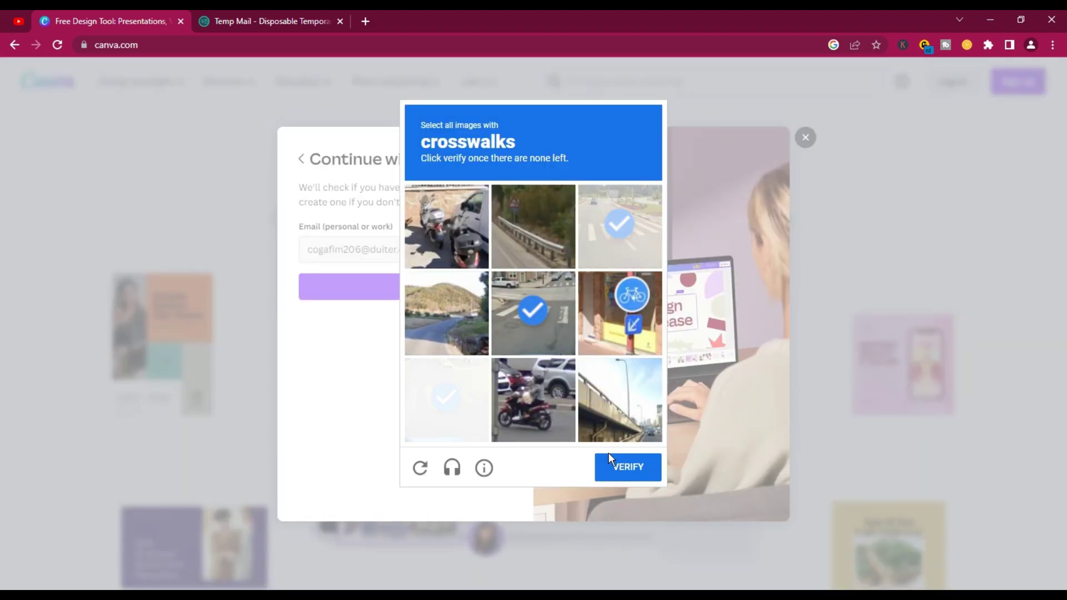
pyautogui.click(620, 227)
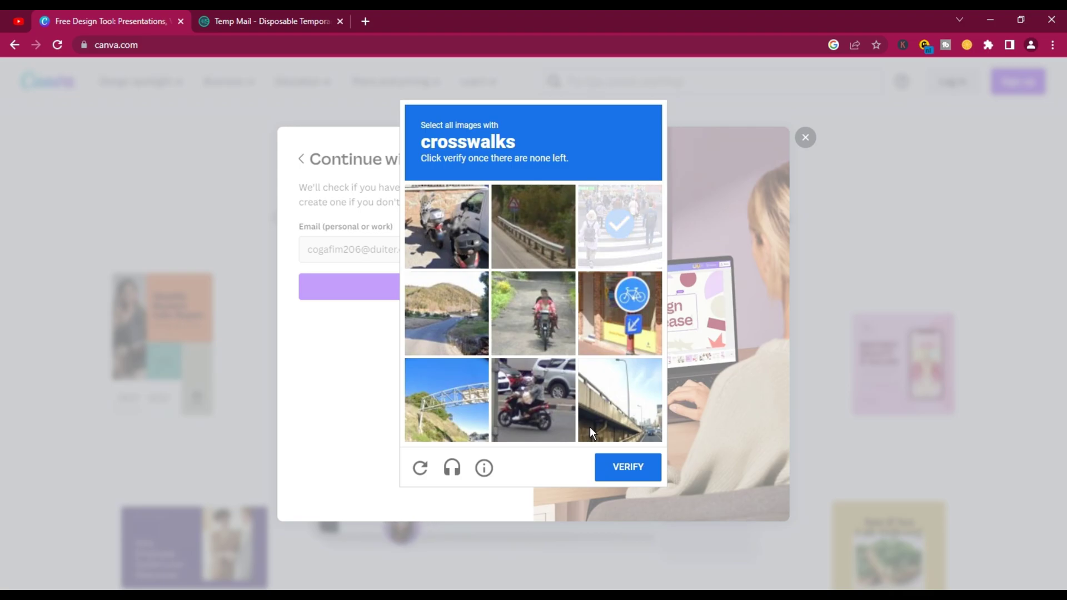
pyautogui.click(628, 468)
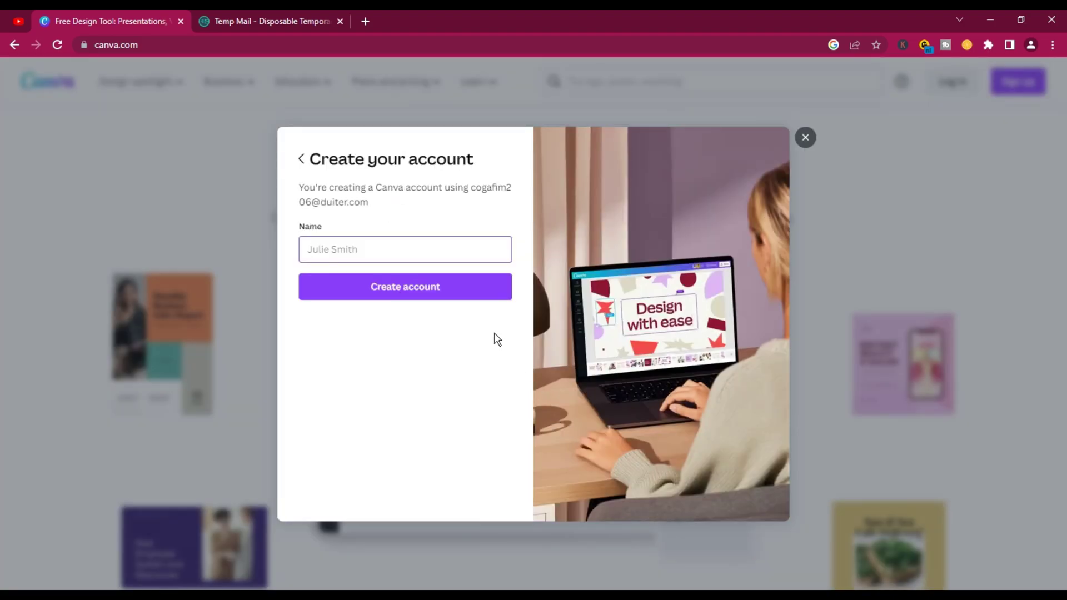
pyautogui.write('roni')
pyautogui.click(391, 283)
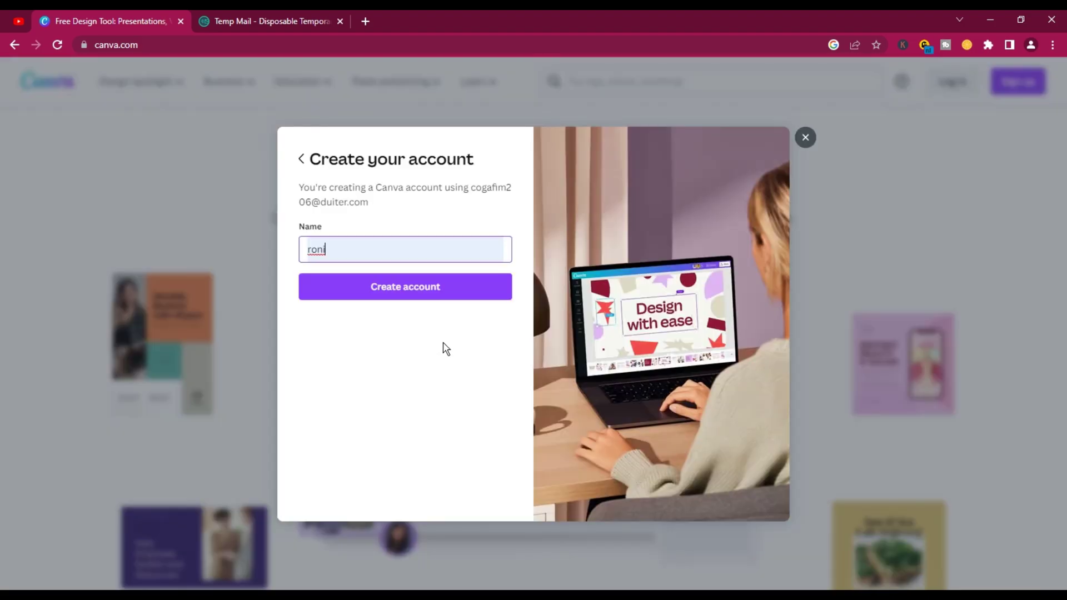
pyautogui.click(402, 287)
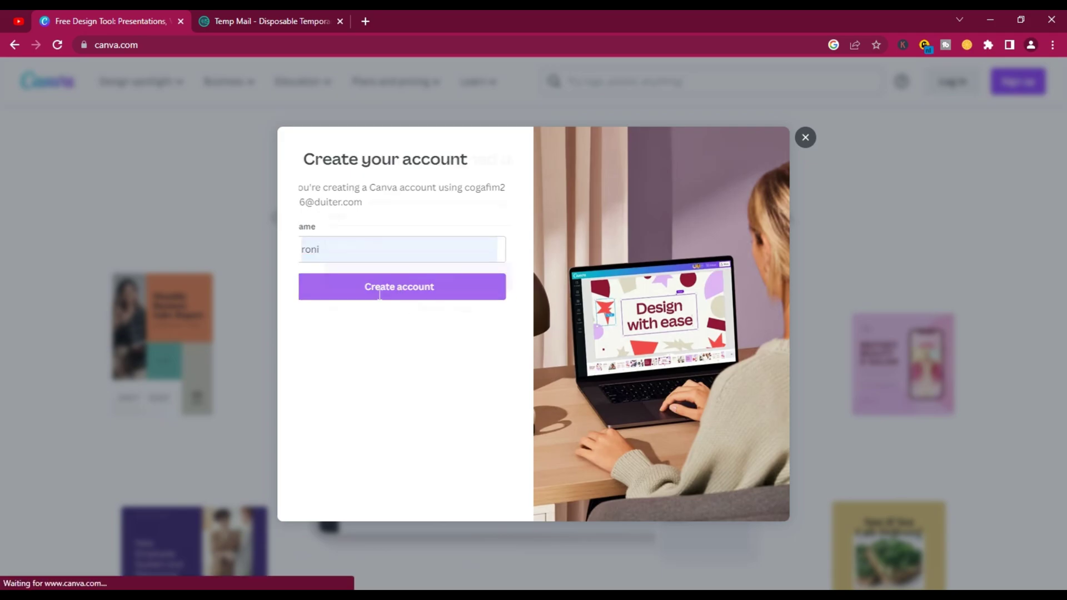
pyautogui.click(253, 22)
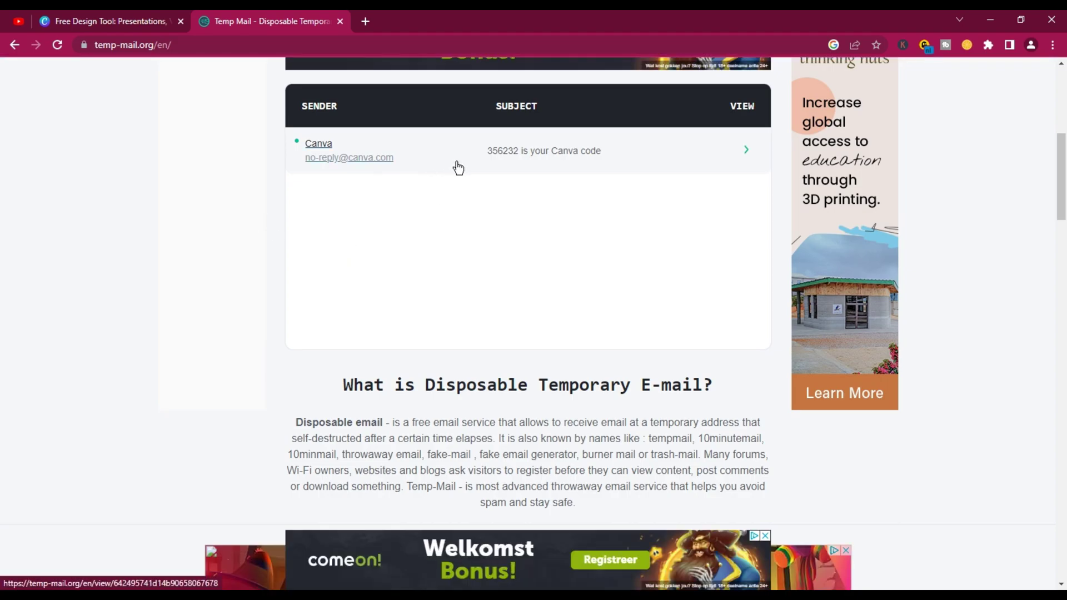
pyautogui.click(492, 166)
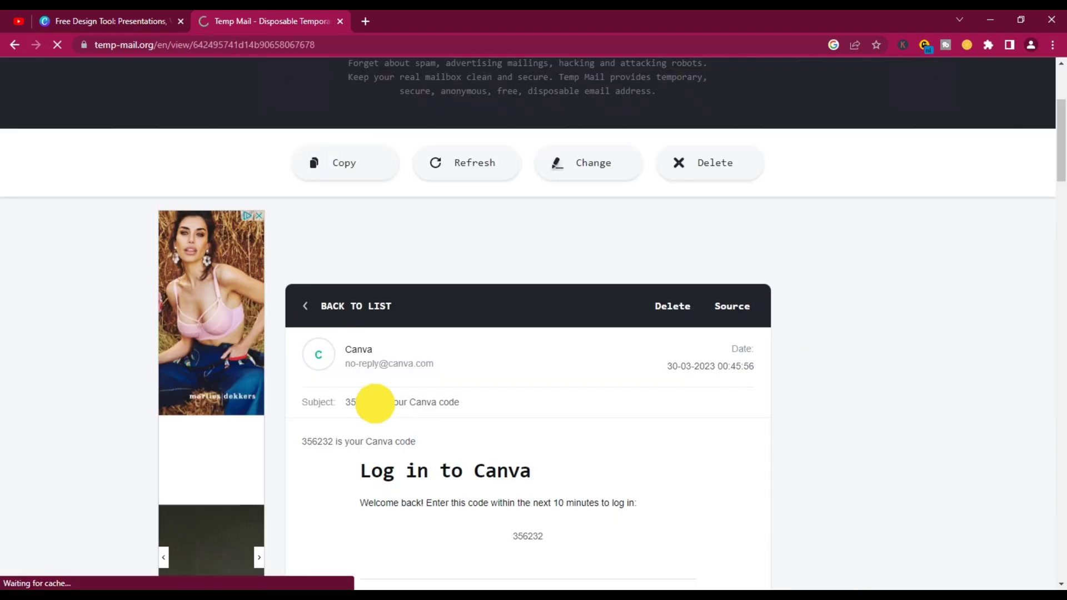
pyautogui.moveTo(376, 405); pyautogui.dragTo(345, 404)
pyautogui.hotkey('ctrl', 'c')
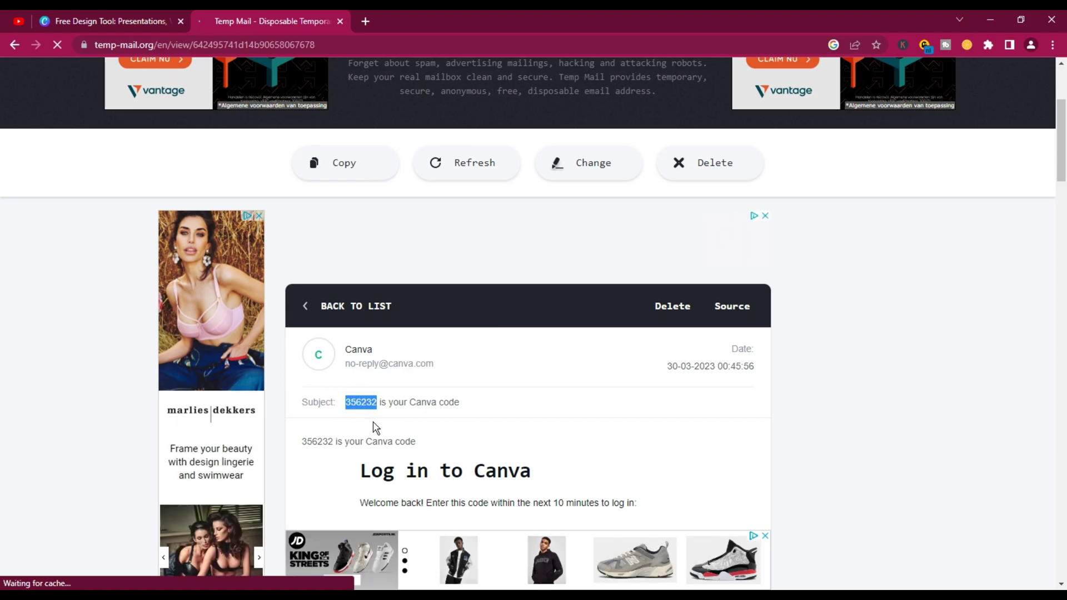
pyautogui.click(130, 10)
pyautogui.click(400, 238)
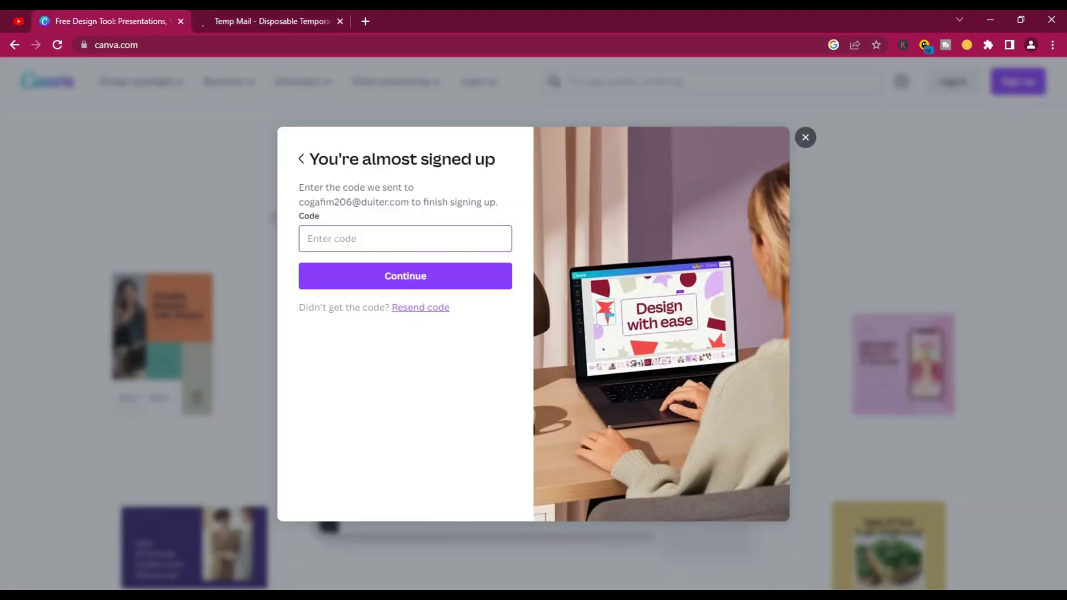
pyautogui.hotkey('ctrl', 'v')
pyautogui.press('Return')
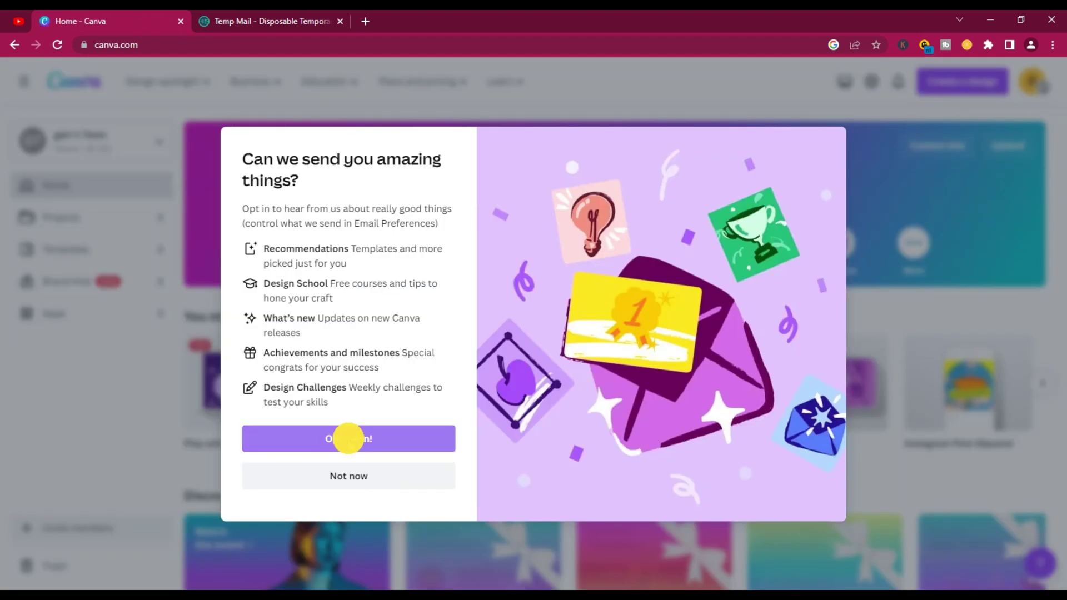
pyautogui.click(348, 437)
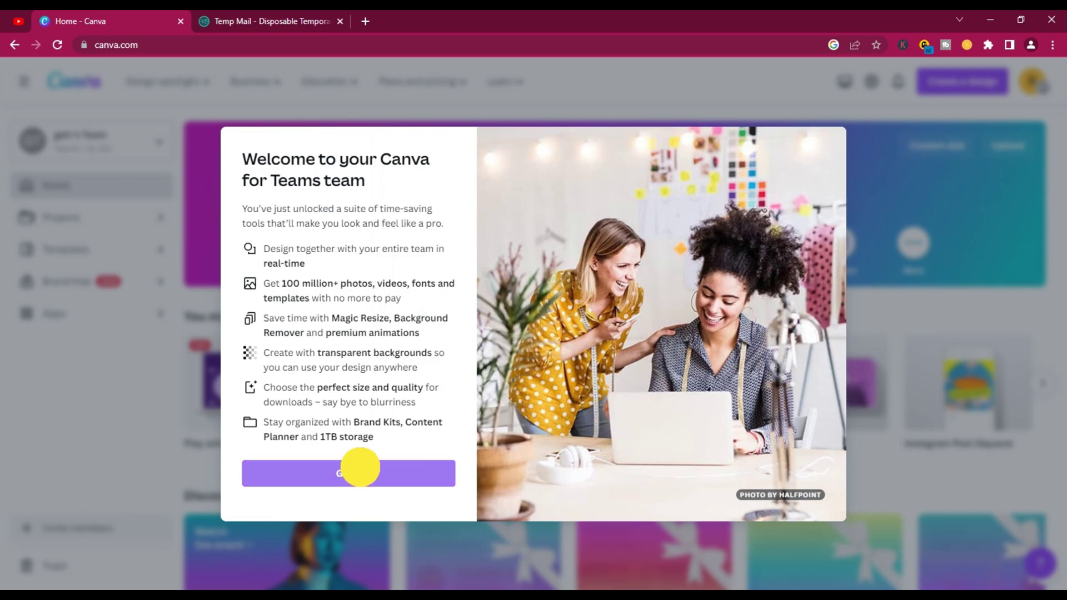
pyautogui.click(360, 469)
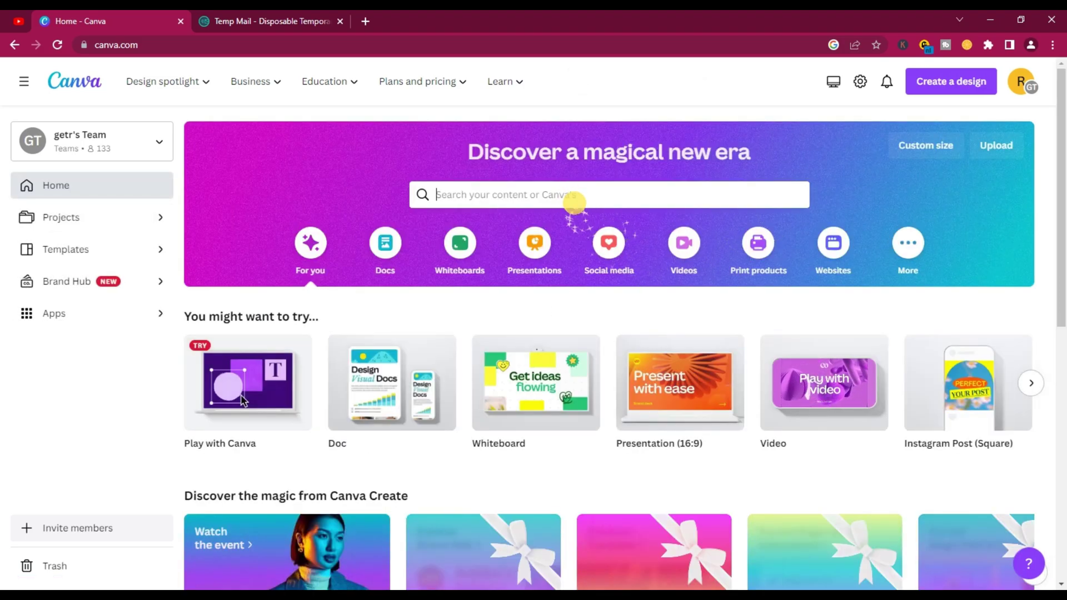
# Browse Instagram Post (Square) templates and open the green Dinner by the Bay template.
pyautogui.click(574, 201)
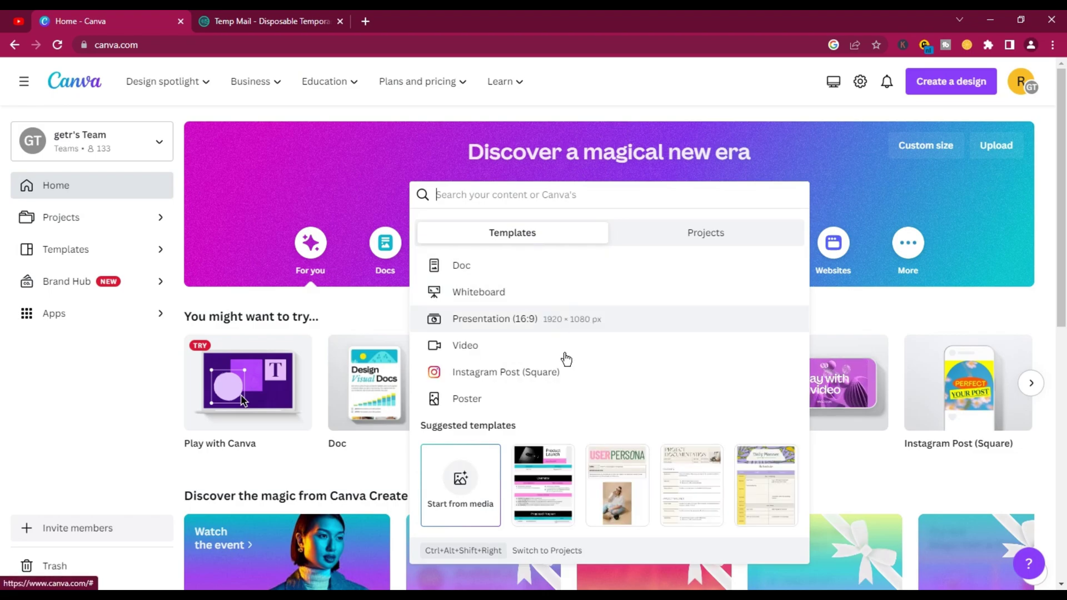
pyautogui.click(630, 373)
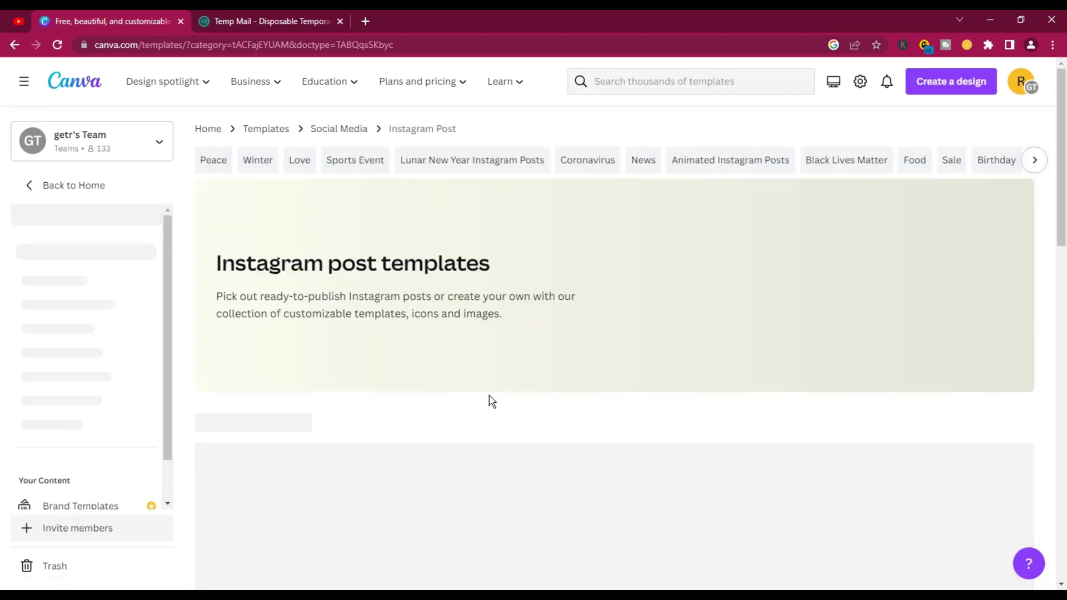
pyautogui.scroll(-3, 581, 412)
pyautogui.scroll(-2, 582, 412)
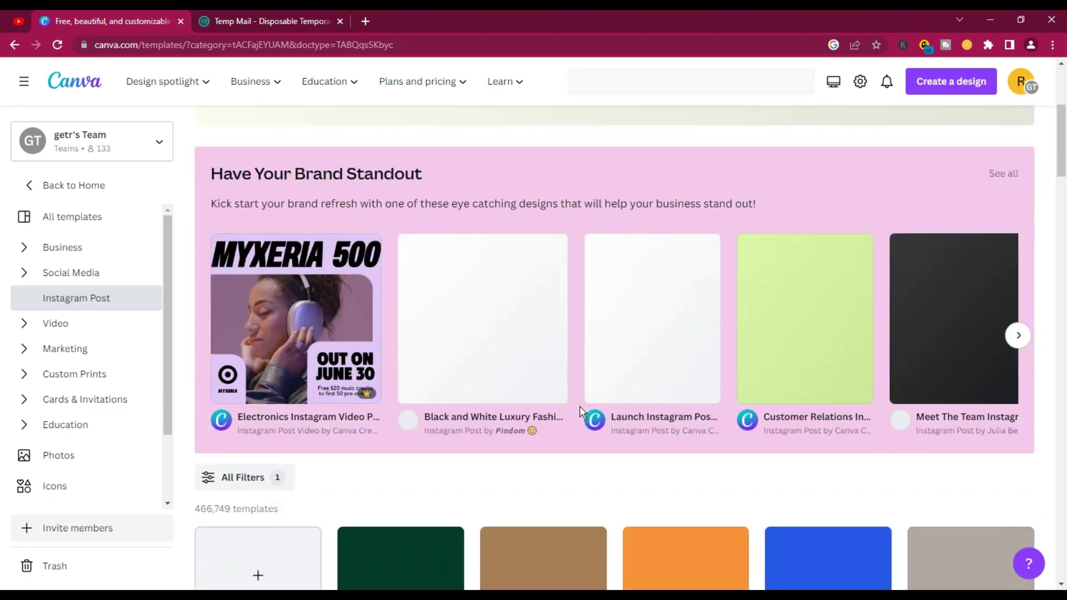
pyautogui.scroll(-3, 580, 408)
pyautogui.scroll(-2, 580, 410)
pyautogui.click(400, 323)
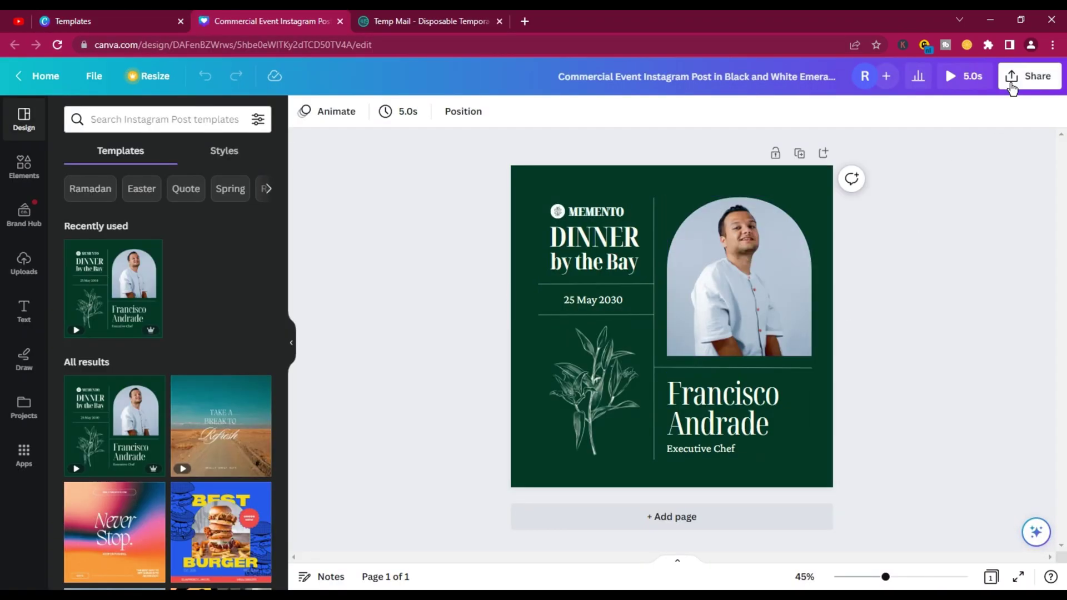
# Download the design as a 2,880 px JPG and open the saved image.
pyautogui.click(1010, 82)
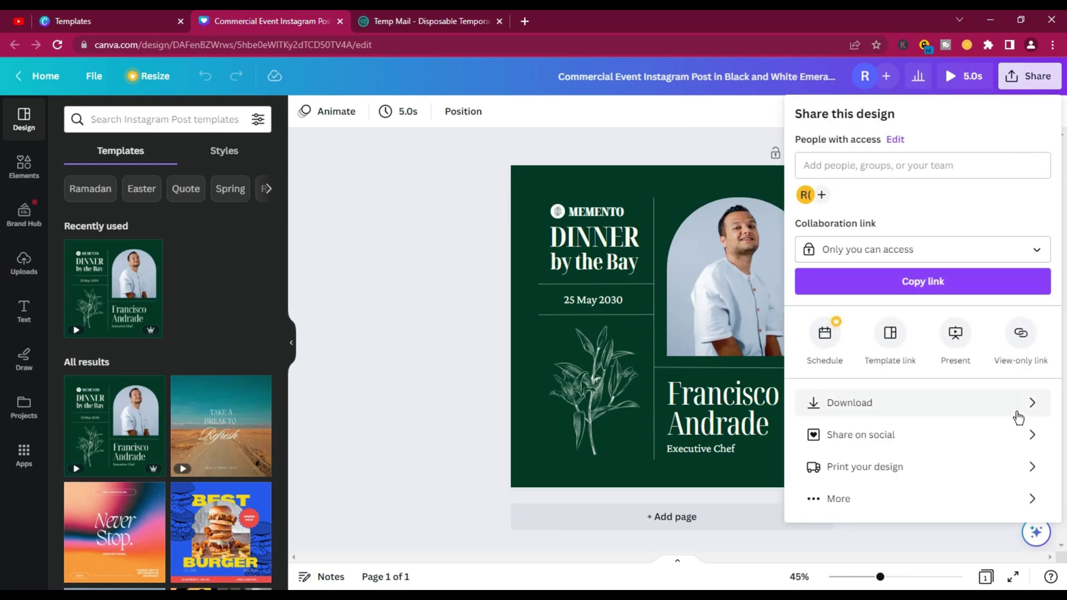
pyautogui.click(1037, 408)
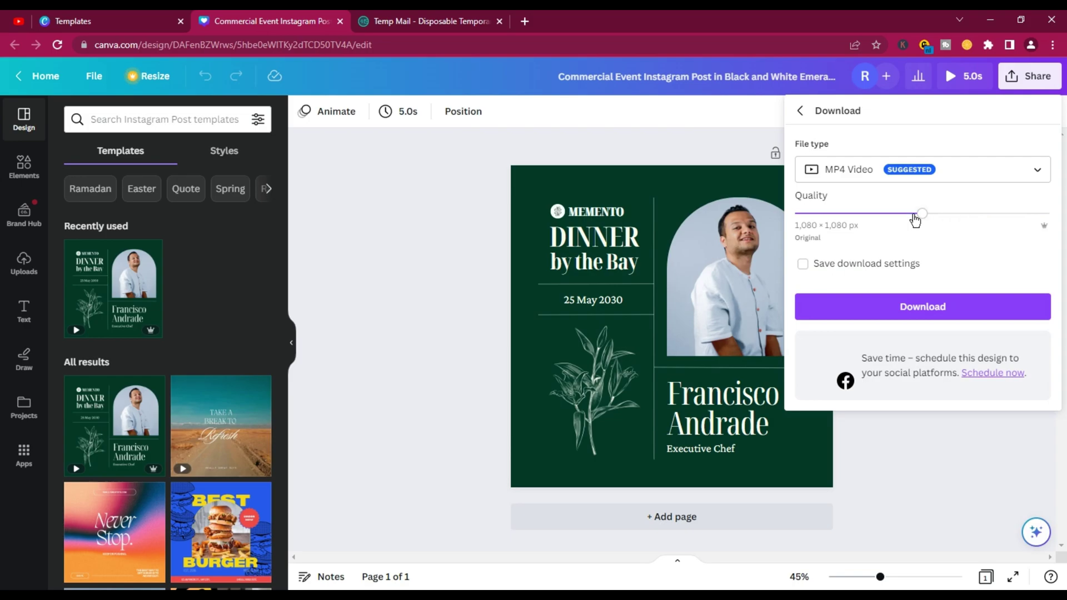
pyautogui.moveTo(921, 218); pyautogui.dragTo(1049, 214)
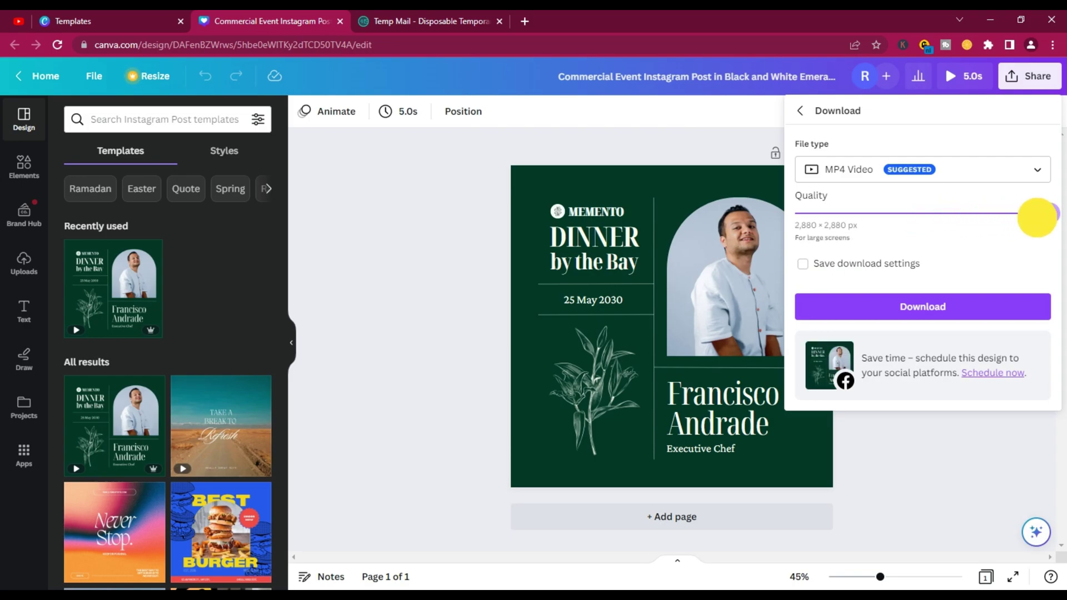
pyautogui.click(1001, 178)
pyautogui.click(850, 202)
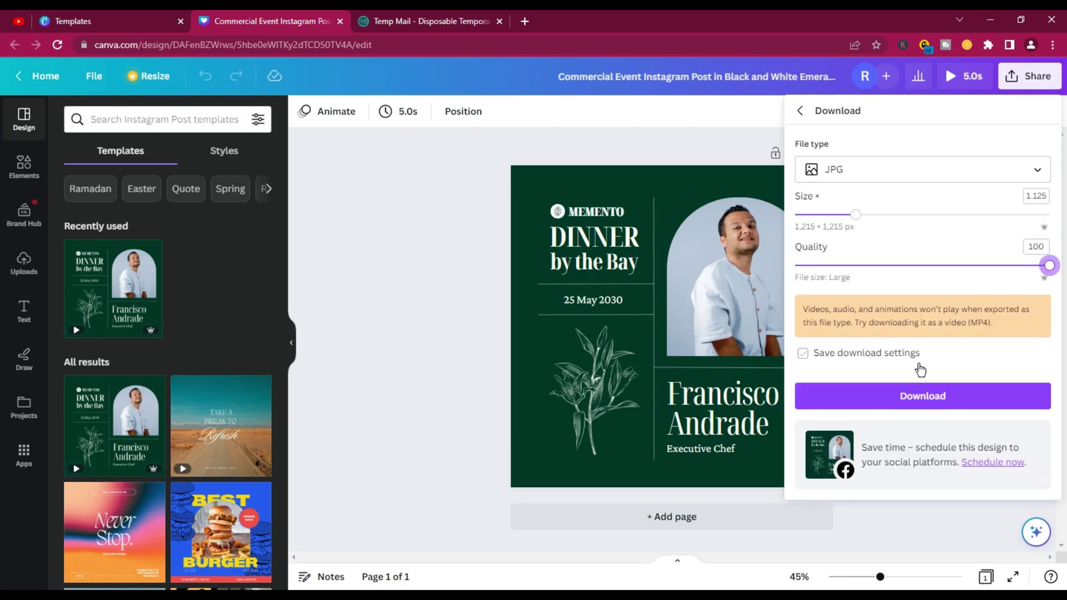
pyautogui.click(923, 397)
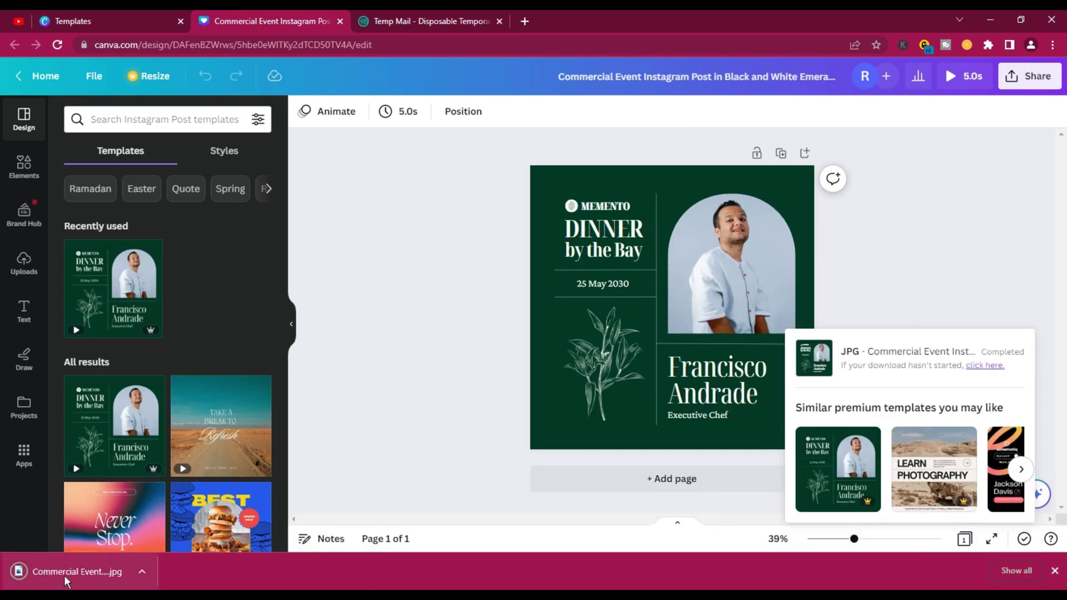
pyautogui.click(143, 572)
pyautogui.click(158, 491)
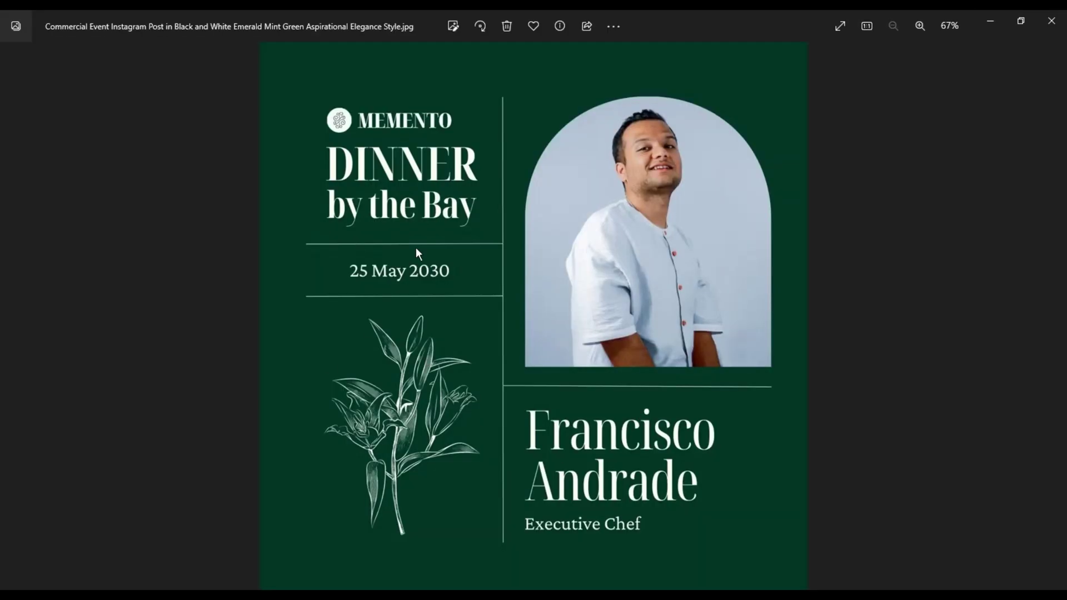
pyautogui.scroll(5, 637, 243)
# Close the image viewer and dismiss Canva's download-completed notice.
pyautogui.click(1052, 21)
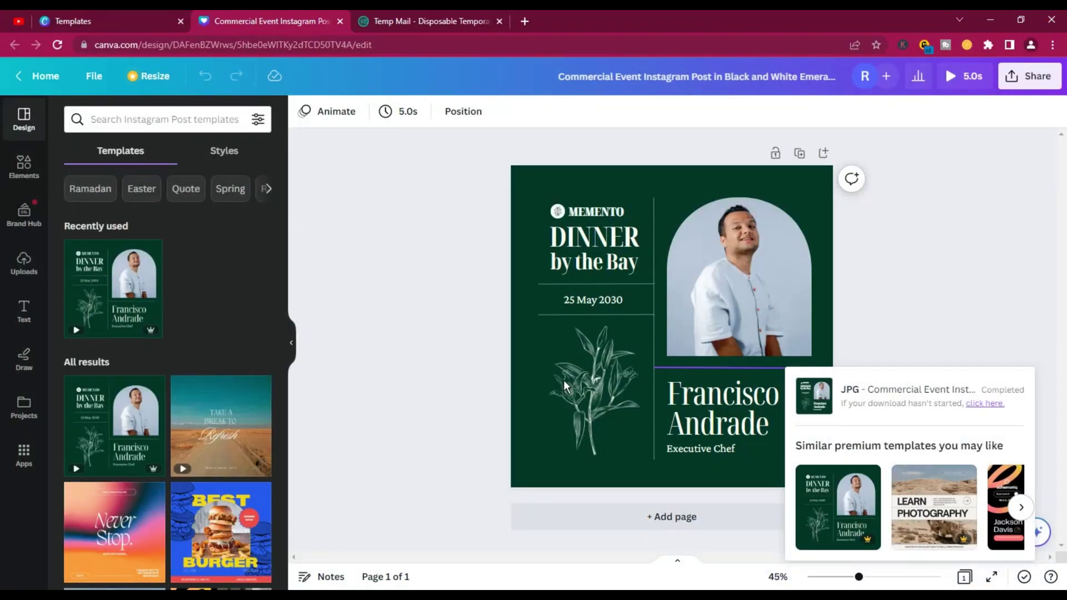
pyautogui.click(945, 335)
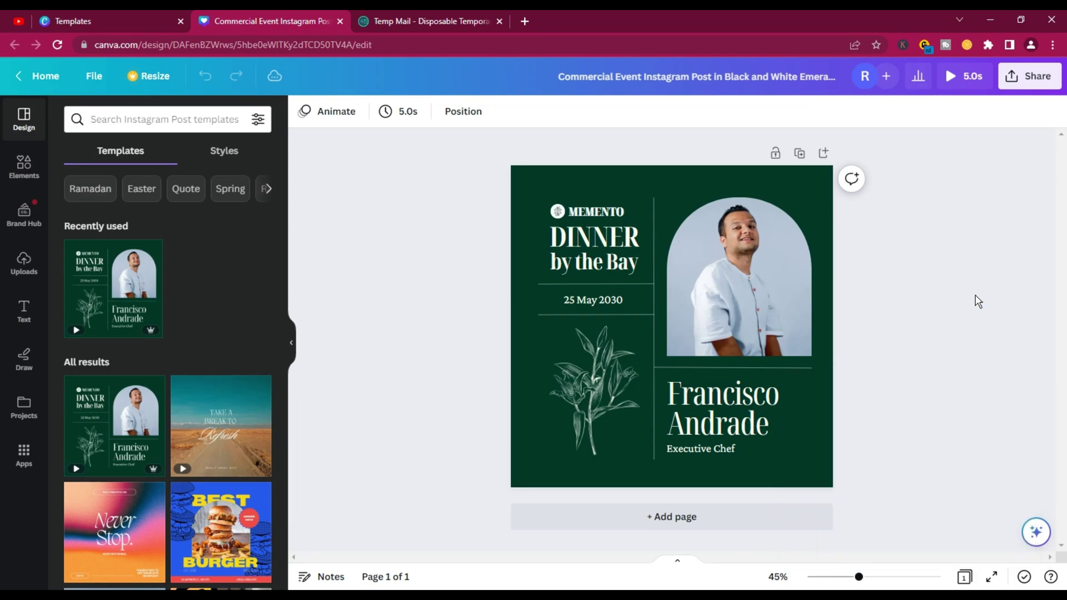